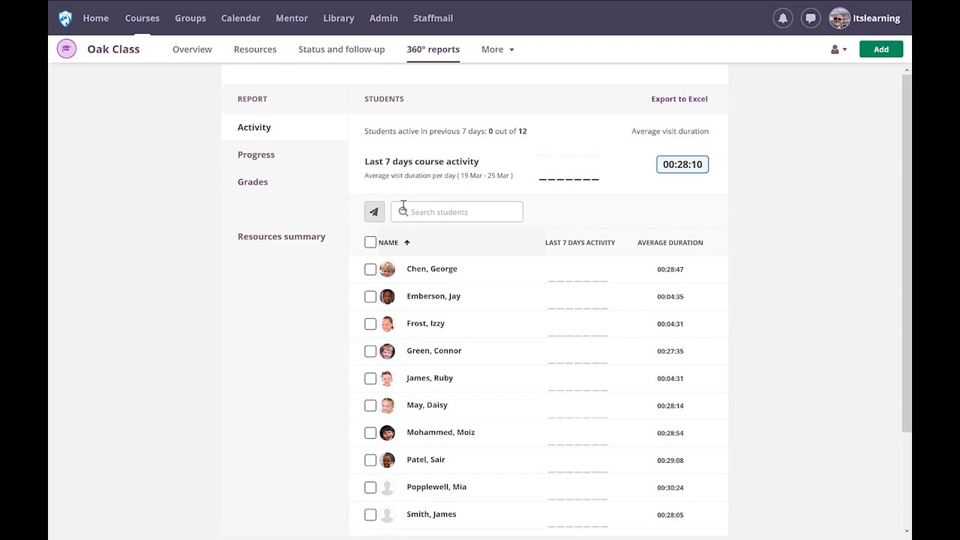
# Select the first three students in the course Activity report
pyautogui.click(370, 270)
pyautogui.click(371, 297)
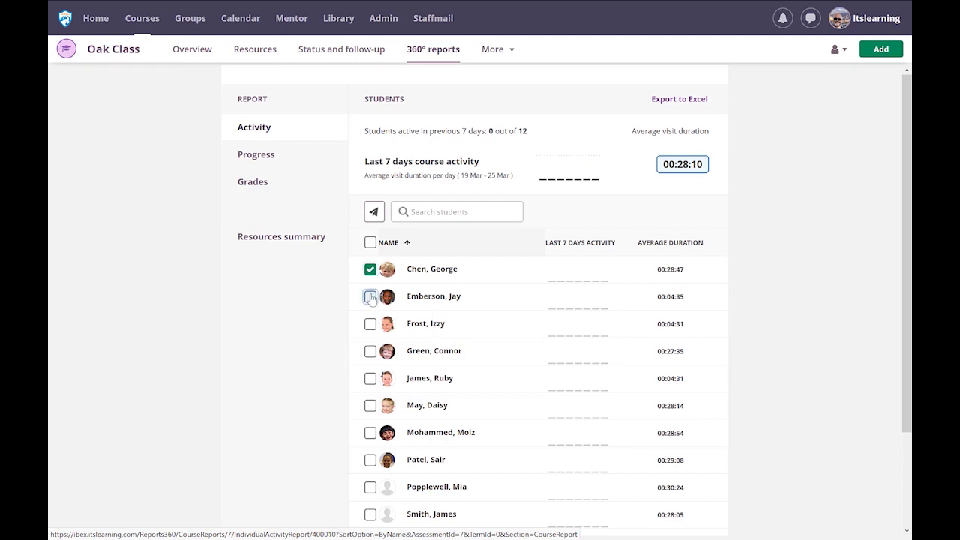
pyautogui.click(371, 324)
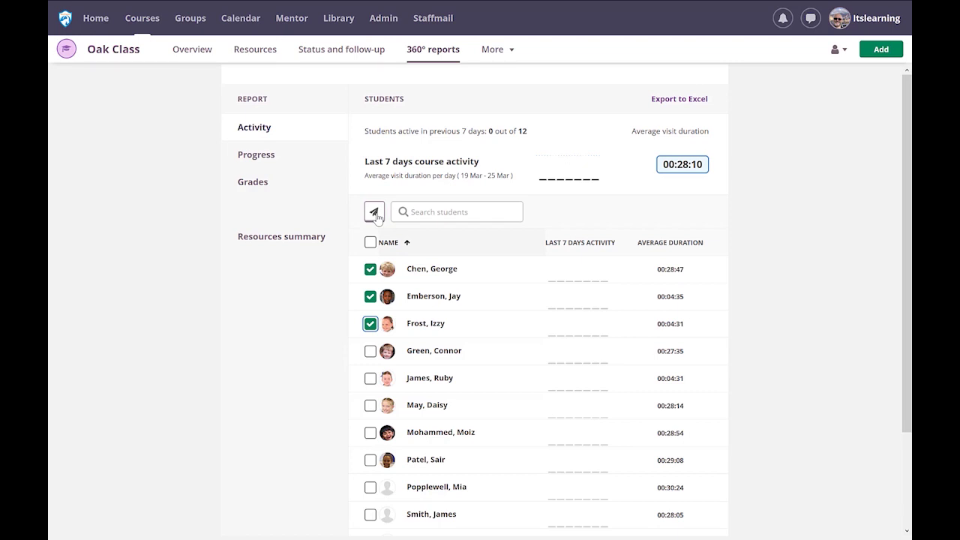
# Open the Progress report and review each student's completed activities and visited resources
pyautogui.click(270, 157)
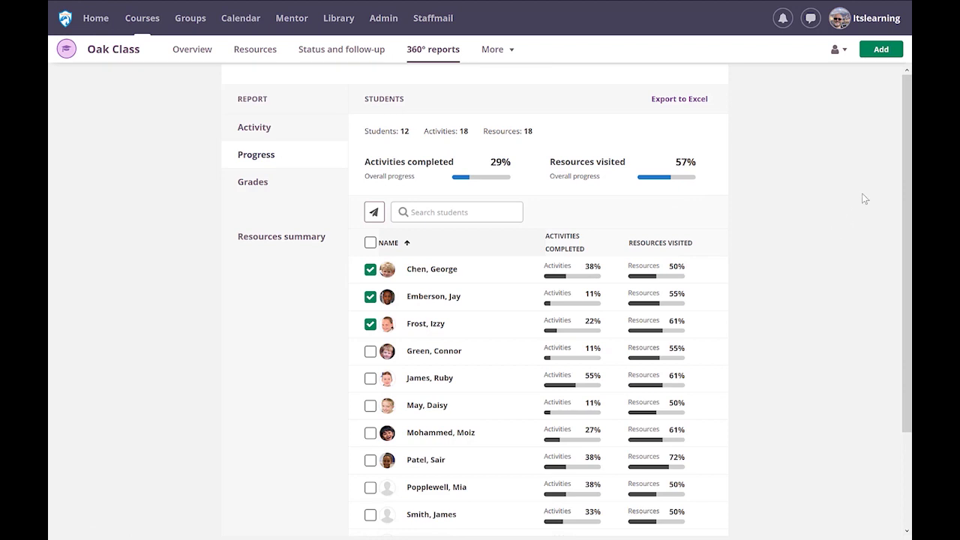
pyautogui.moveTo(907, 184); pyautogui.dragTo(909, 278)
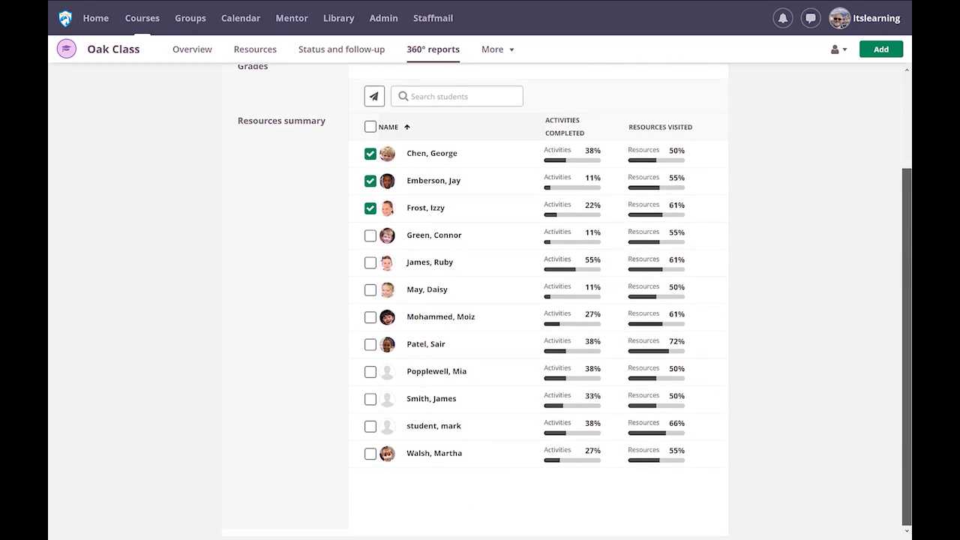
pyautogui.scroll(1, 537, 300)
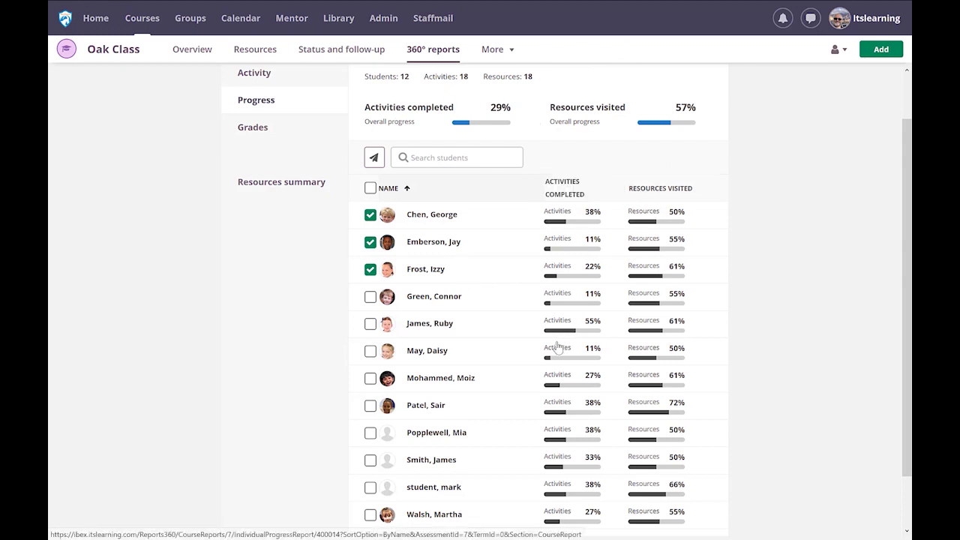
# Deselect the three chosen students in the Progress report
pyautogui.click(370, 269)
pyautogui.click(370, 242)
pyautogui.click(369, 215)
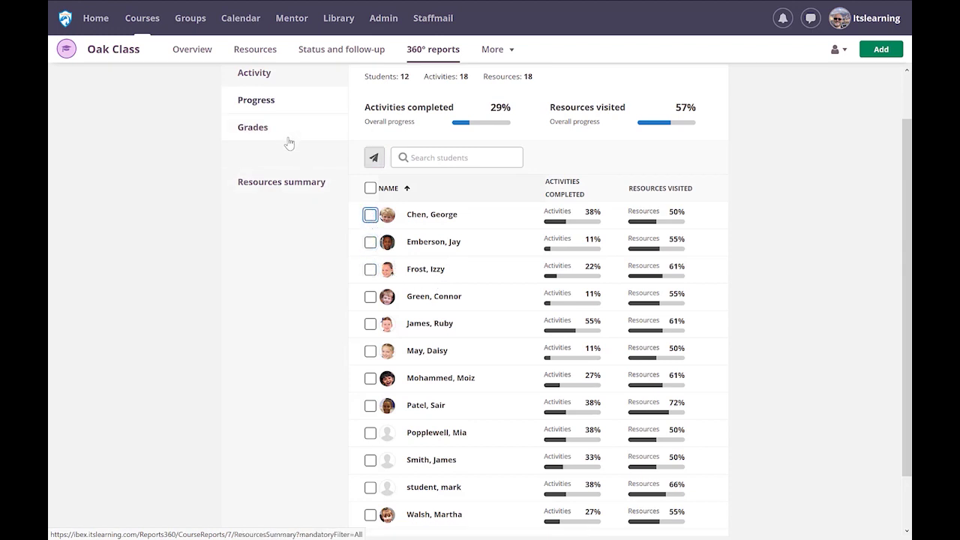
# Open the sixth student's individual report from the course Grades report and view the available grade scales
pyautogui.click(281, 136)
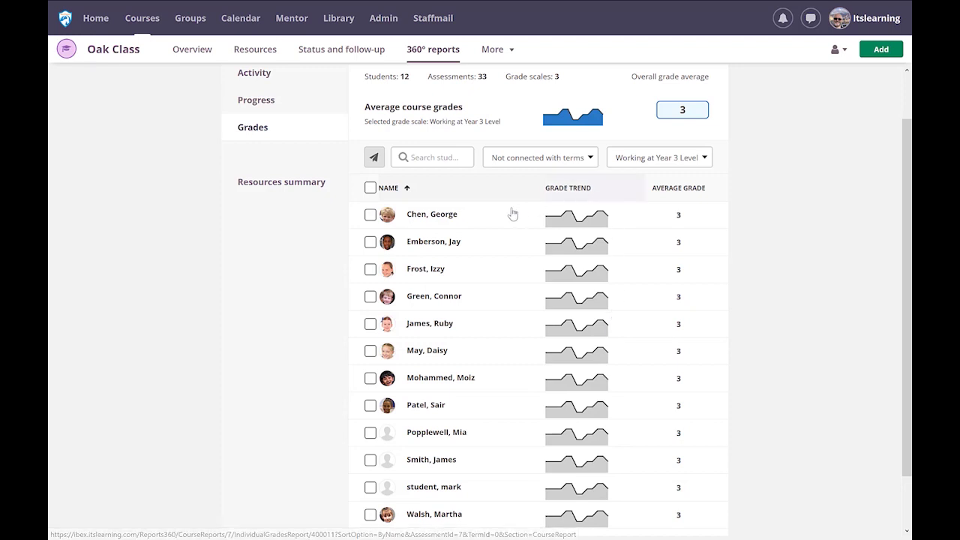
pyautogui.click(436, 353)
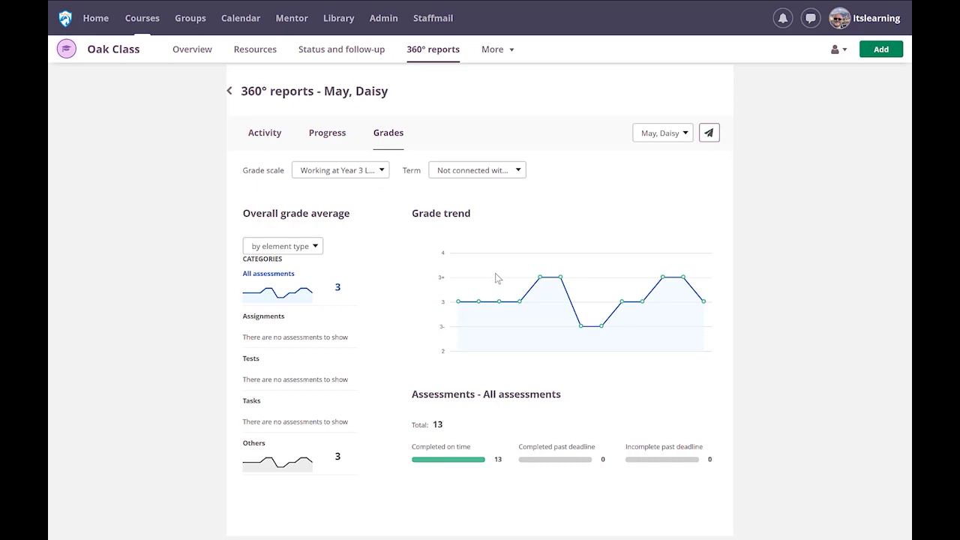
pyautogui.click(382, 170)
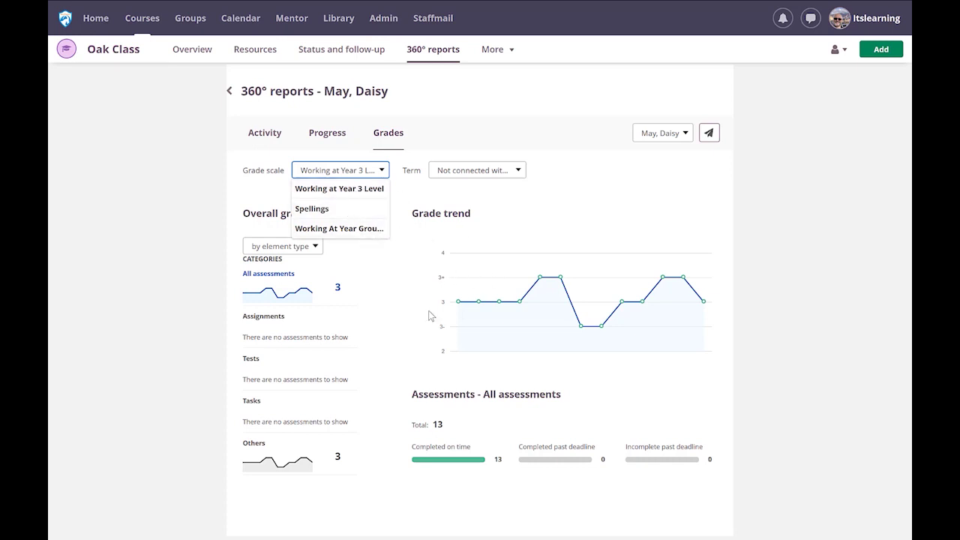
pyautogui.click(393, 318)
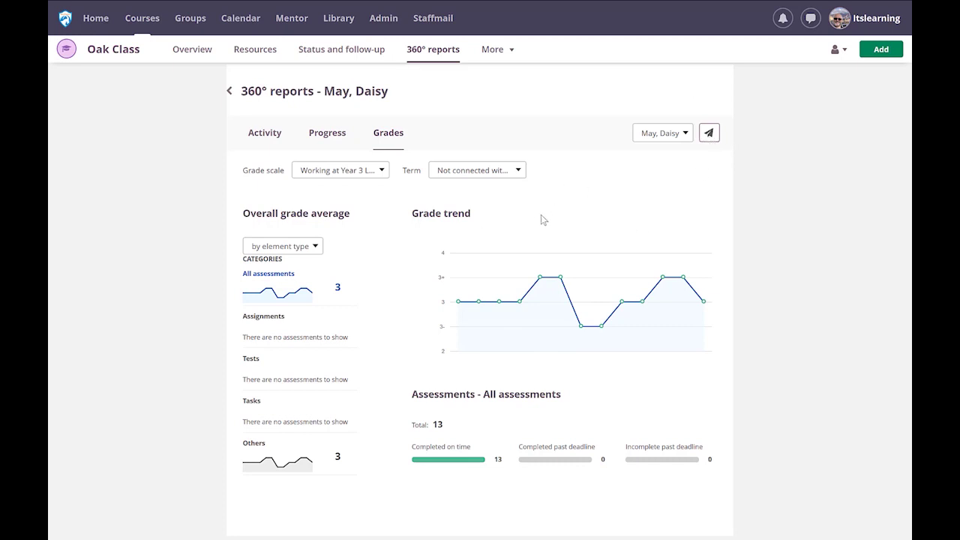
# Review the student's overall progress and course element statuses in the individual Progress report
pyautogui.click(333, 141)
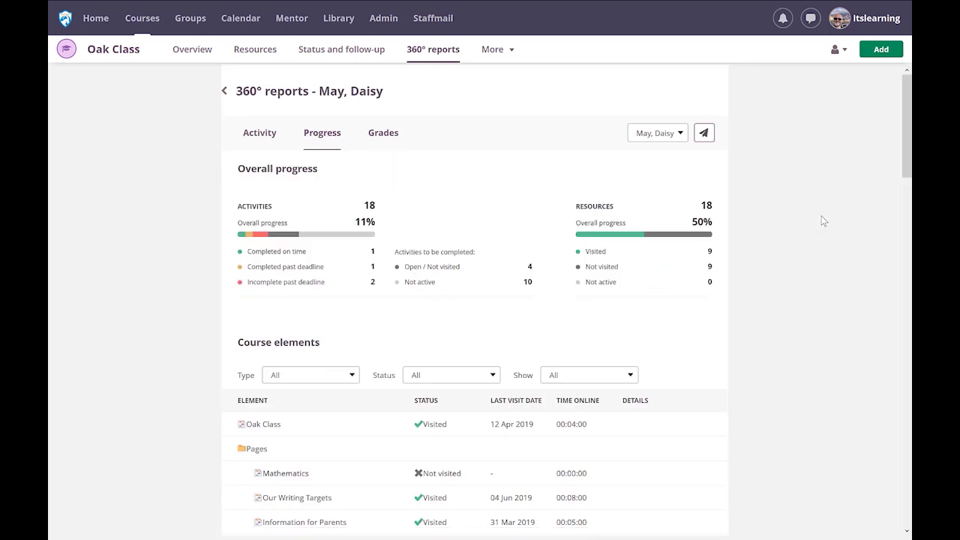
pyautogui.moveTo(910, 148); pyautogui.dragTo(911, 126)
# Show the student's daily activity for April in the individual Activity report, measured by visits
pyautogui.click(260, 132)
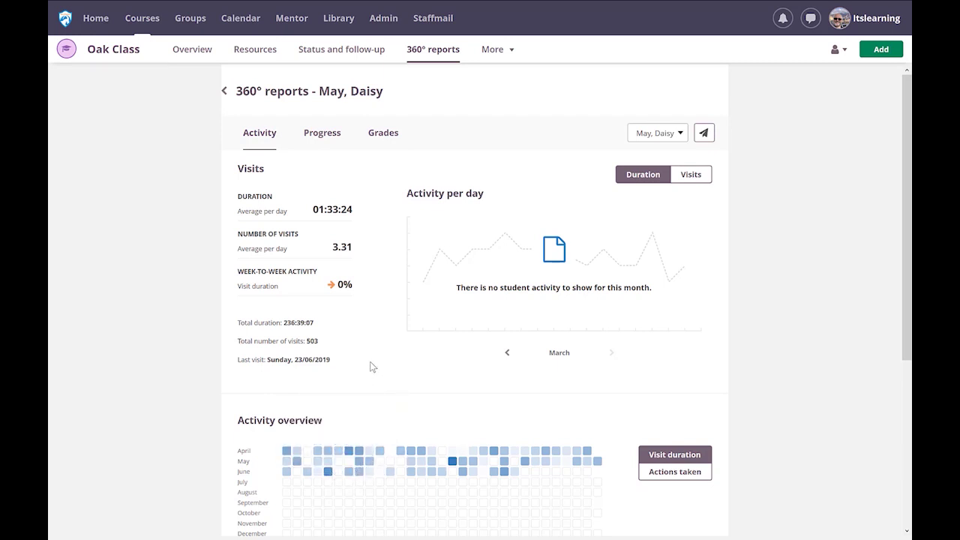
pyautogui.click(508, 354)
pyautogui.click(508, 354)
pyautogui.click(508, 354)
pyautogui.click(508, 354)
pyautogui.click(509, 354)
pyautogui.click(509, 354)
pyautogui.click(511, 354)
pyautogui.click(509, 354)
pyautogui.click(509, 355)
pyautogui.click(509, 354)
pyautogui.click(510, 354)
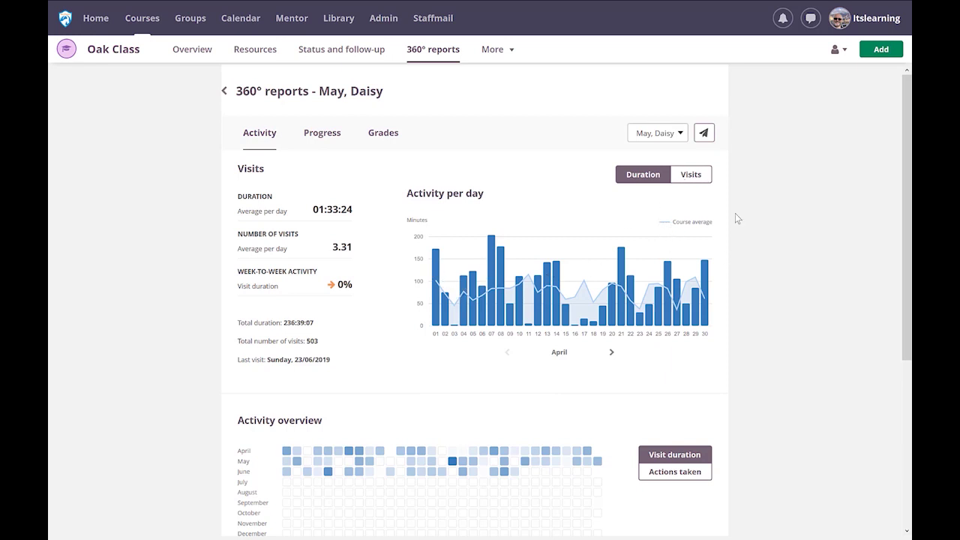
pyautogui.click(690, 175)
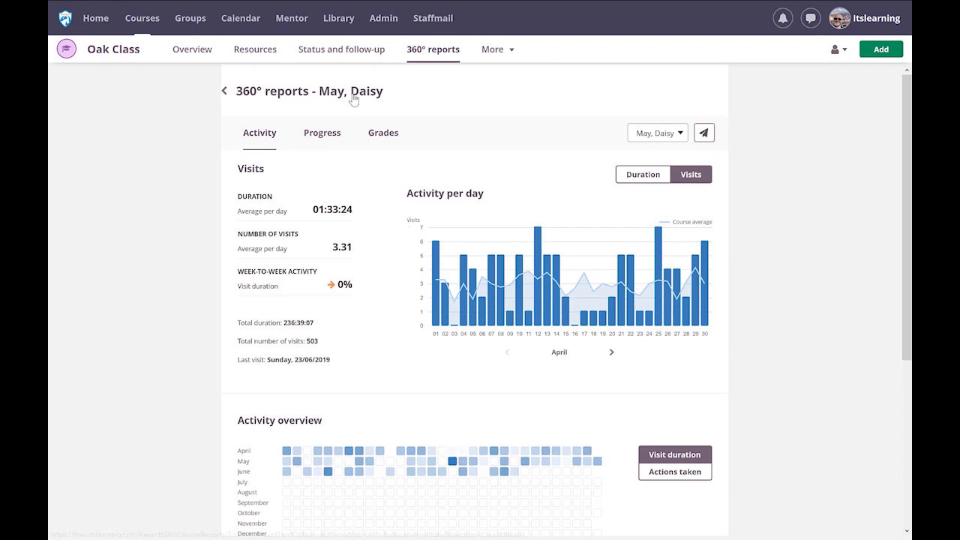
# Open the course's Assessment record and add English - Writing, English - Reading and English Speaking and Listening to the displayed categories
pyautogui.click(333, 52)
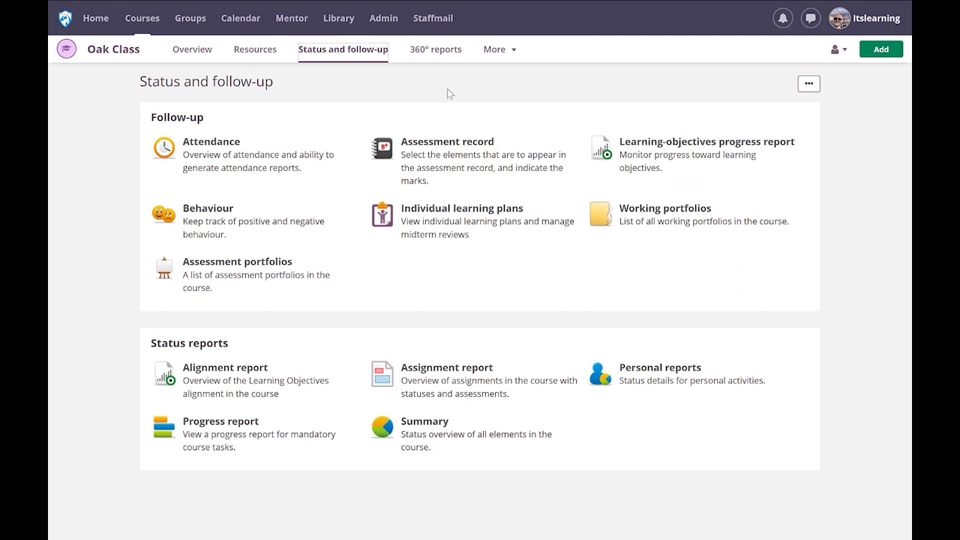
pyautogui.click(453, 152)
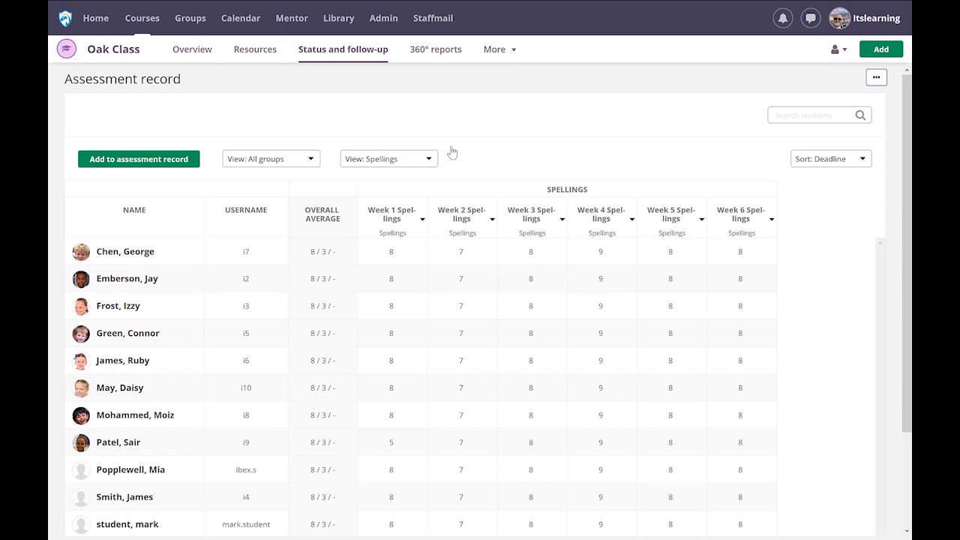
pyautogui.click(429, 160)
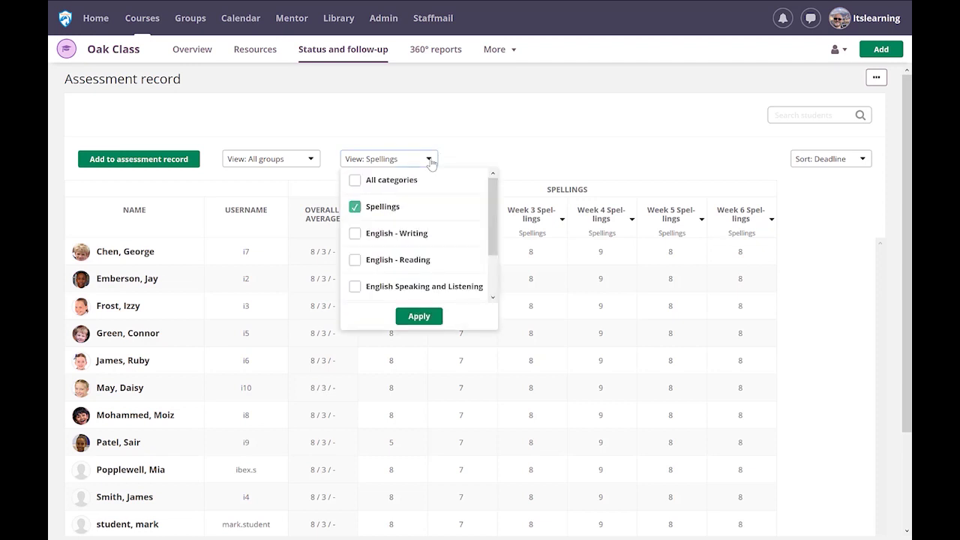
pyautogui.click(357, 235)
pyautogui.click(355, 260)
pyautogui.click(356, 287)
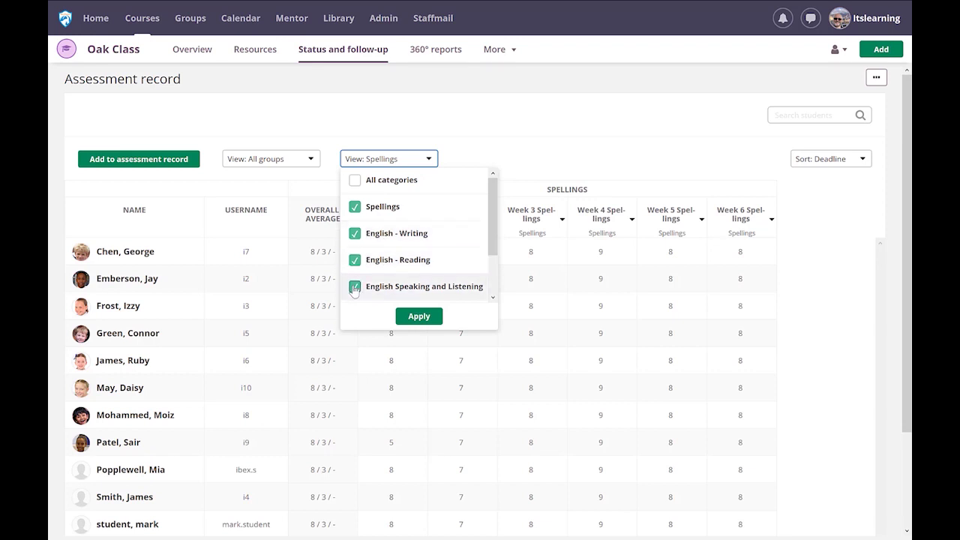
pyautogui.click(418, 316)
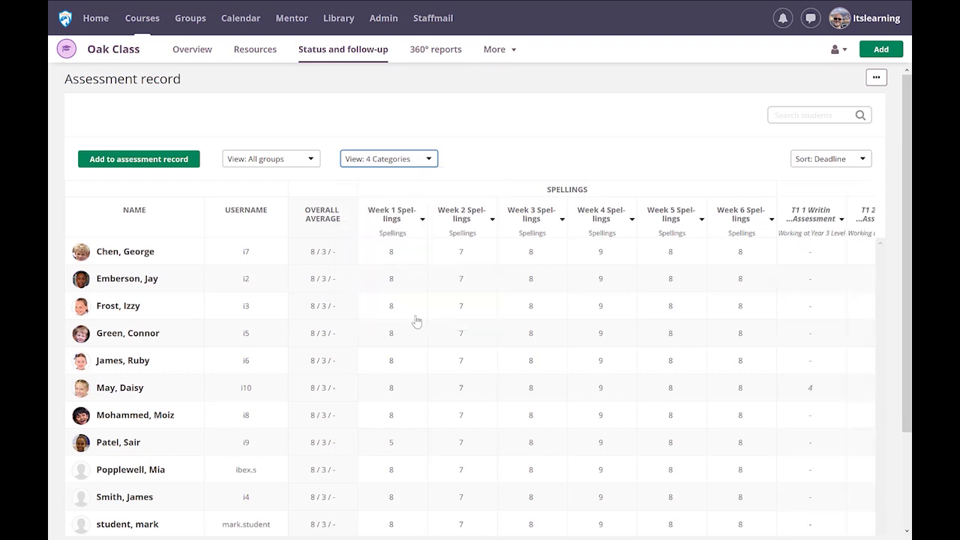